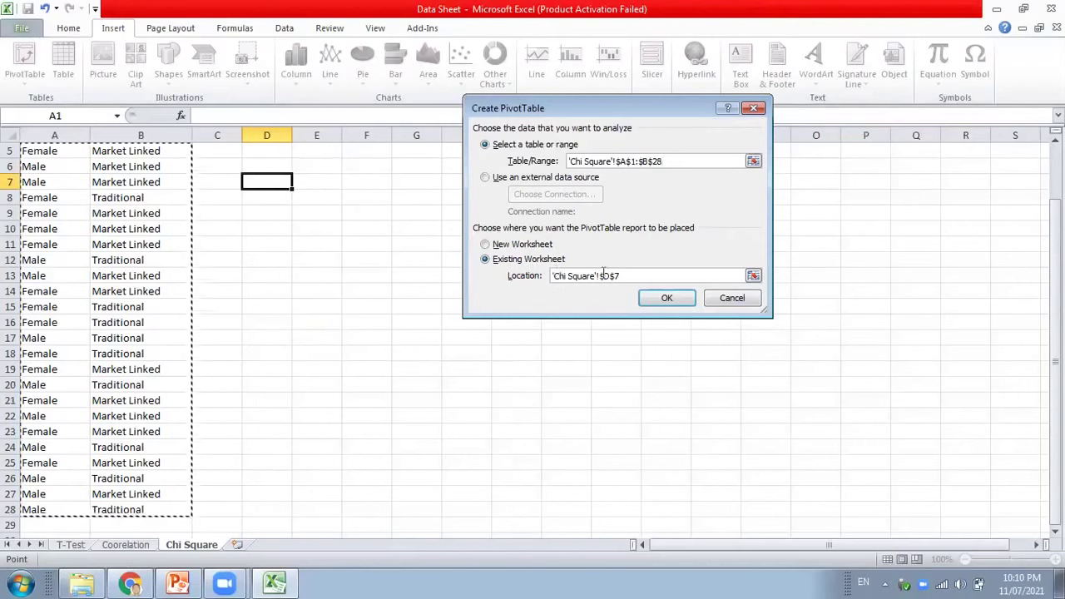
# Create the PivotTable at D7 with Gender as column labels, Investment Avenue as row labels and count of Investment Avenue as values
pyautogui.click(665, 300)
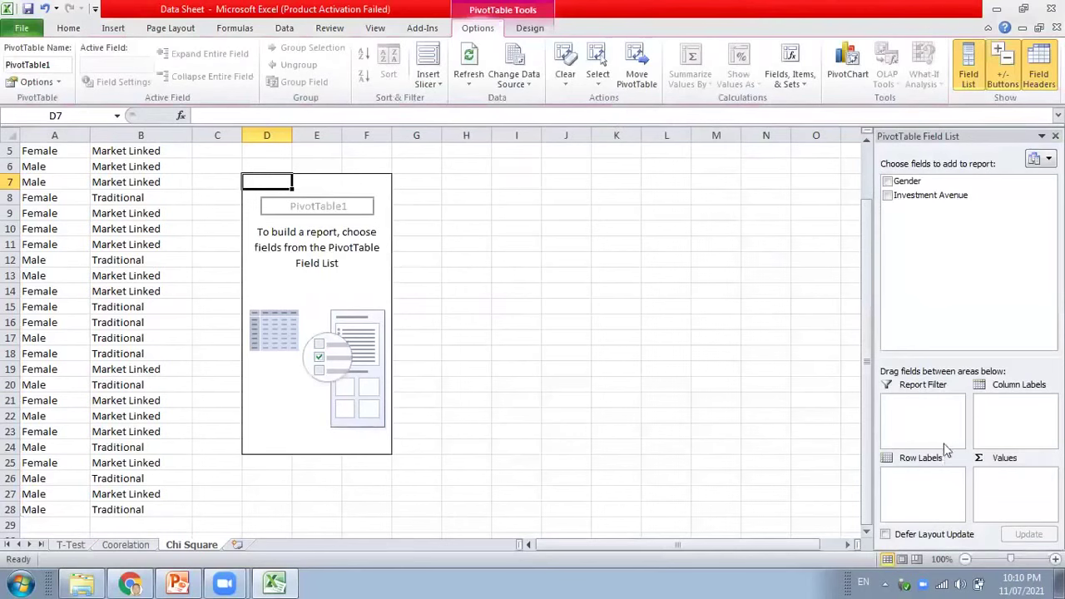
pyautogui.moveTo(900, 181); pyautogui.dragTo(1014, 426)
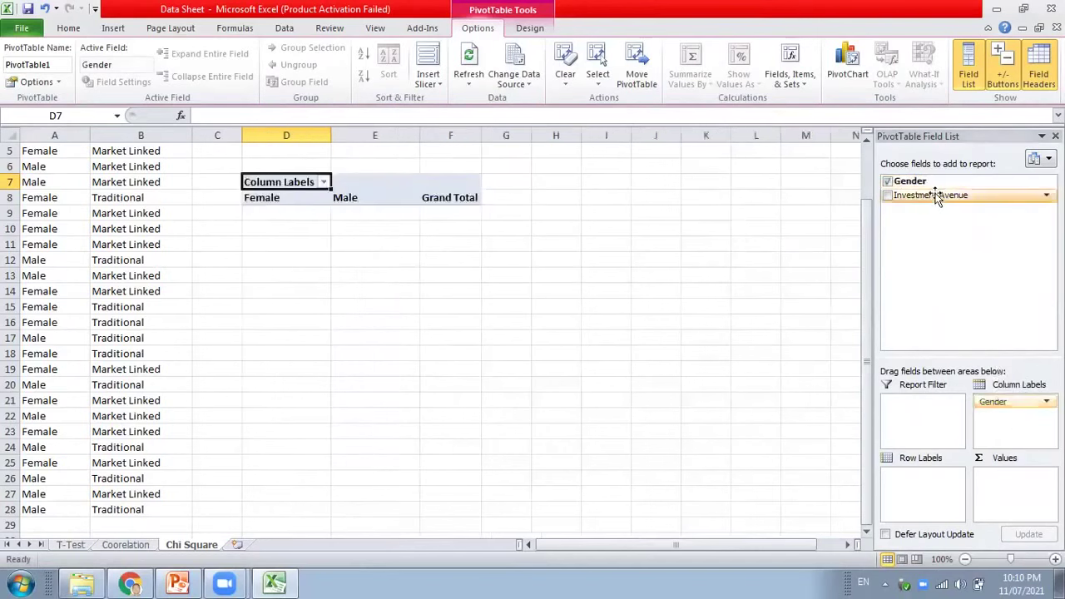
pyautogui.moveTo(938, 196); pyautogui.dragTo(929, 492)
pyautogui.moveTo(937, 198); pyautogui.dragTo(1033, 506)
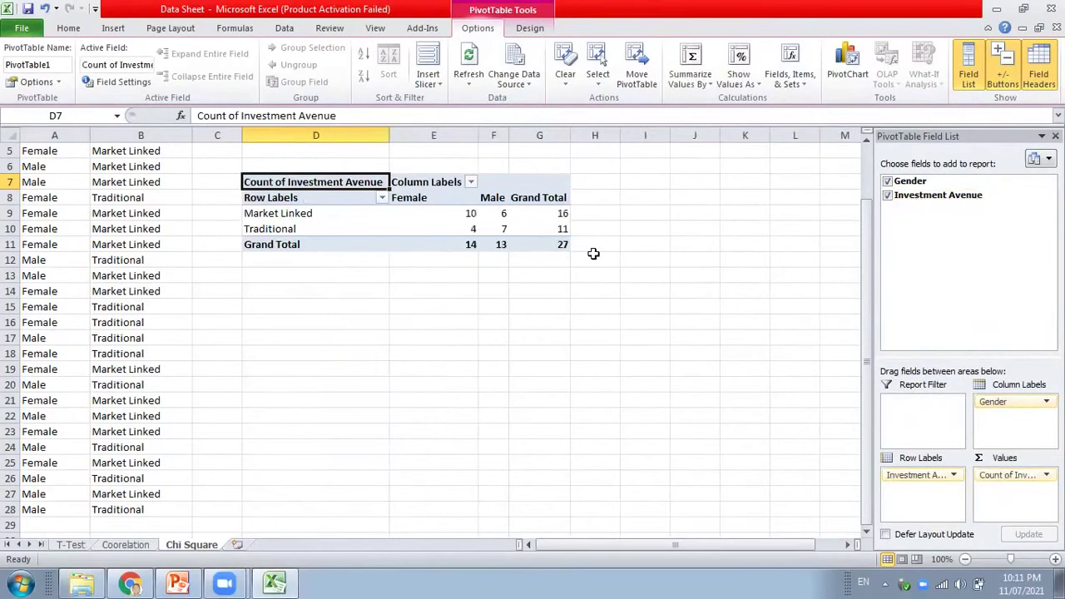
# Copy the pivot table range D8:G11 to D19, using Paste Special to carry over the column widths
pyautogui.press('Down')
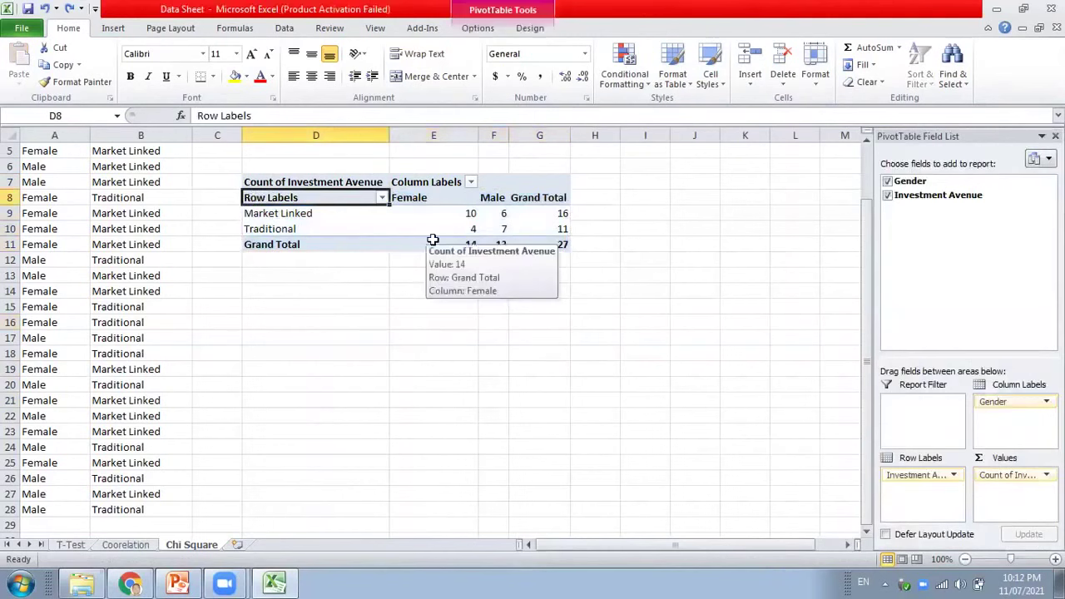
pyautogui.moveTo(306, 200); pyautogui.dragTo(536, 243)
pyautogui.hotkey('ctrl', 'c')
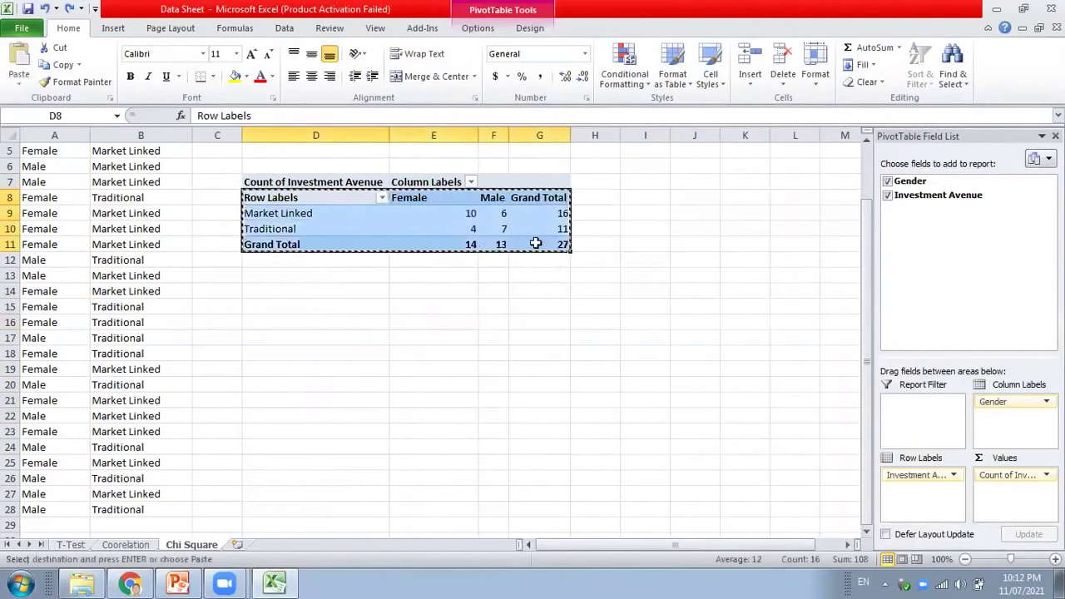
pyautogui.click(316, 371)
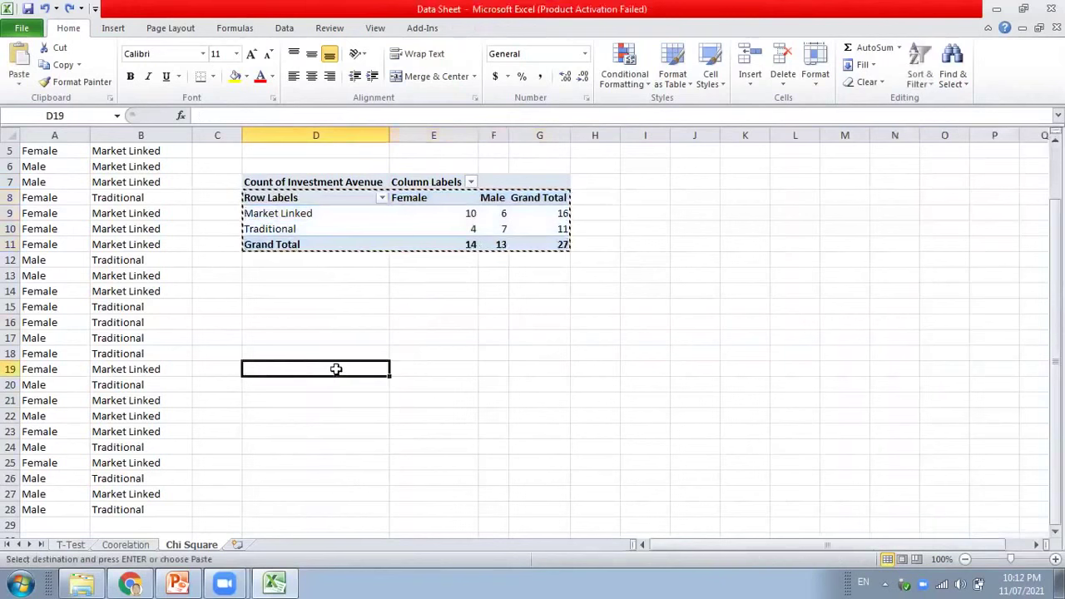
pyautogui.rightClick(338, 368)
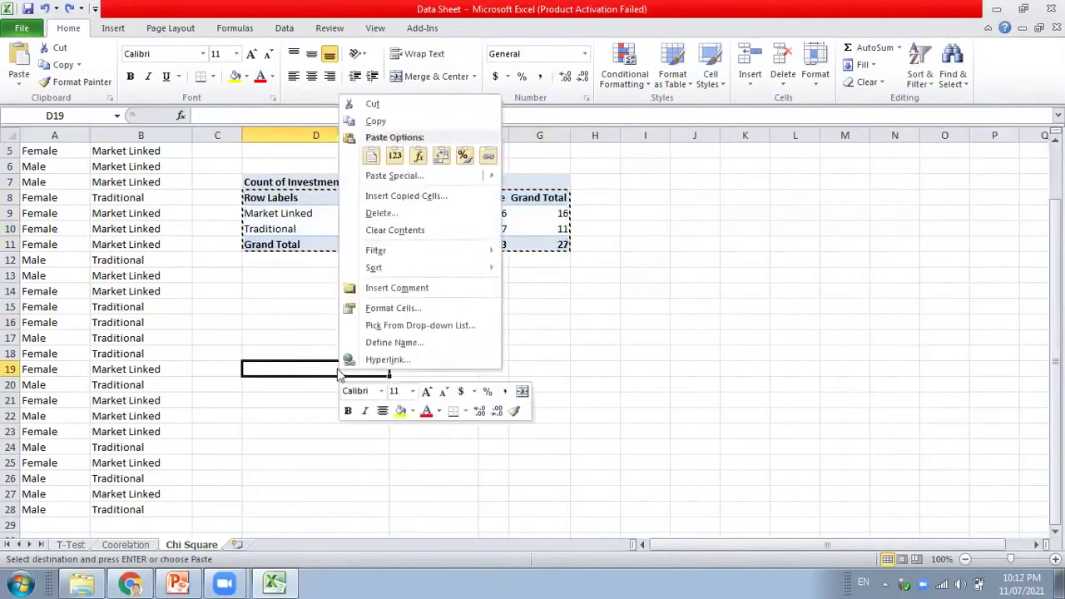
pyautogui.click(396, 177)
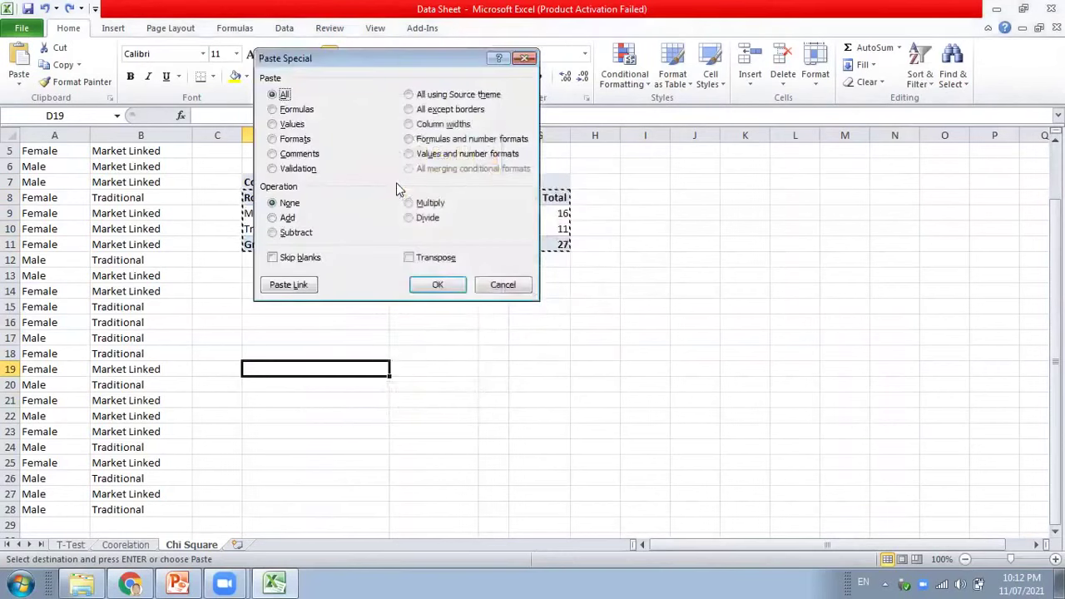
pyautogui.click(433, 124)
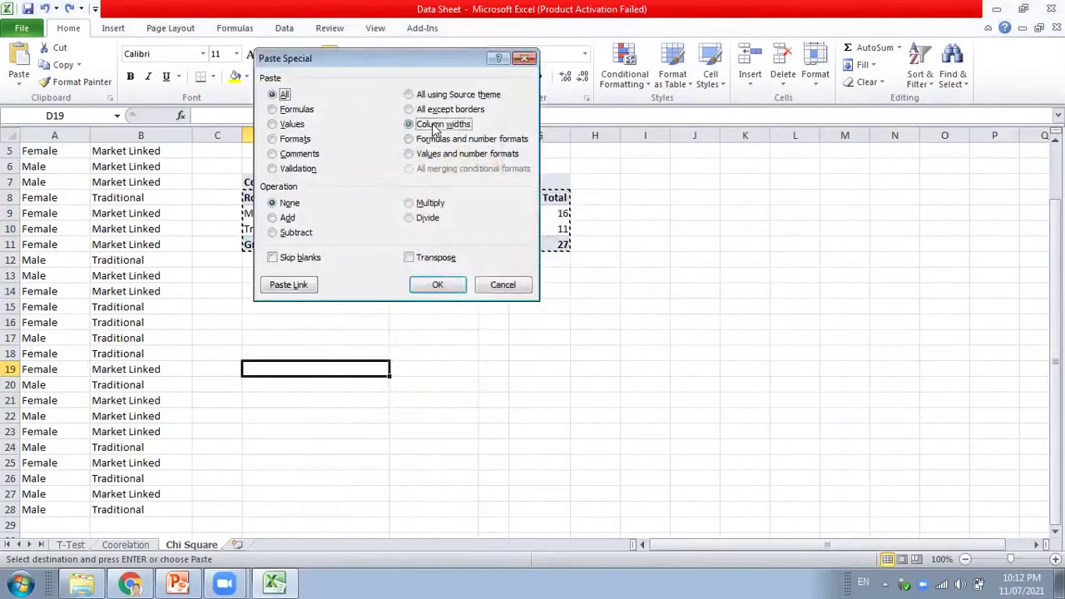
pyautogui.click(437, 282)
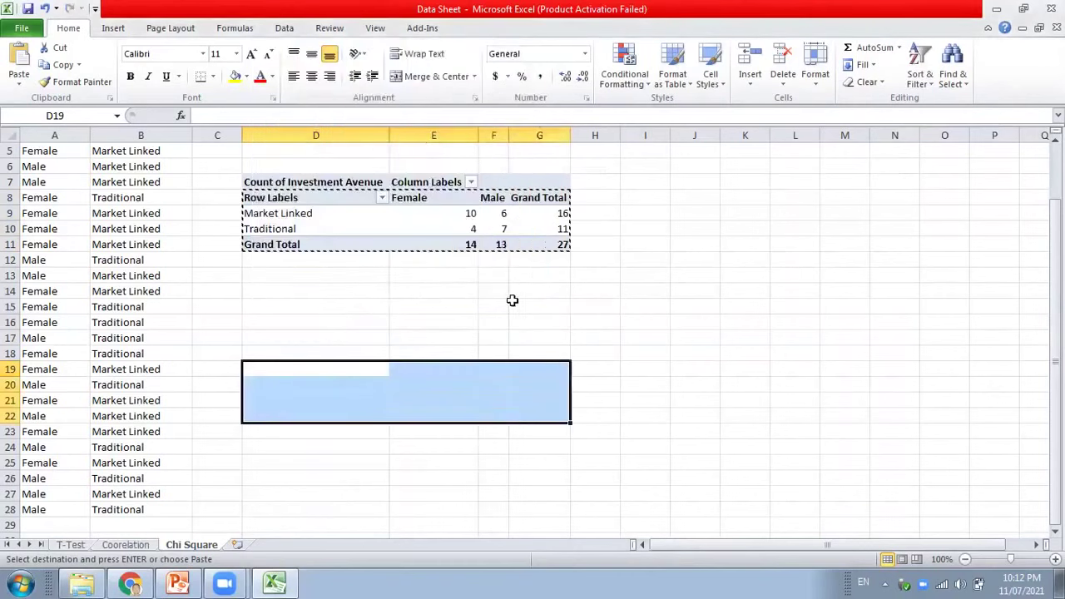
pyautogui.click(661, 351)
# Try to overwrite the Female Market Linked count in the pivot table and in the pasted copy, cancelling both edits
pyautogui.click(408, 211)
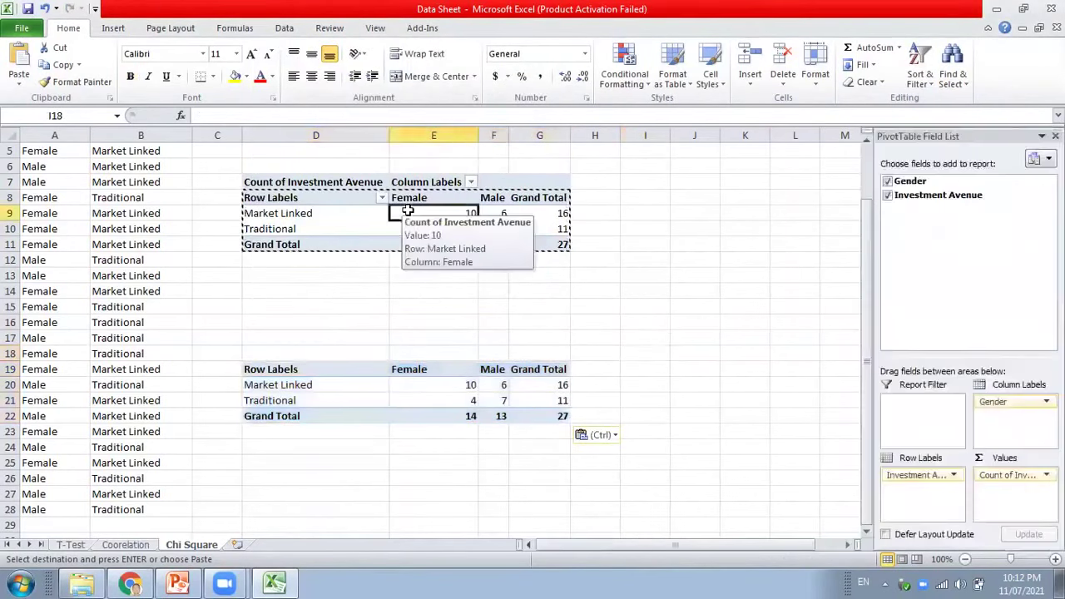
pyautogui.press('Return')
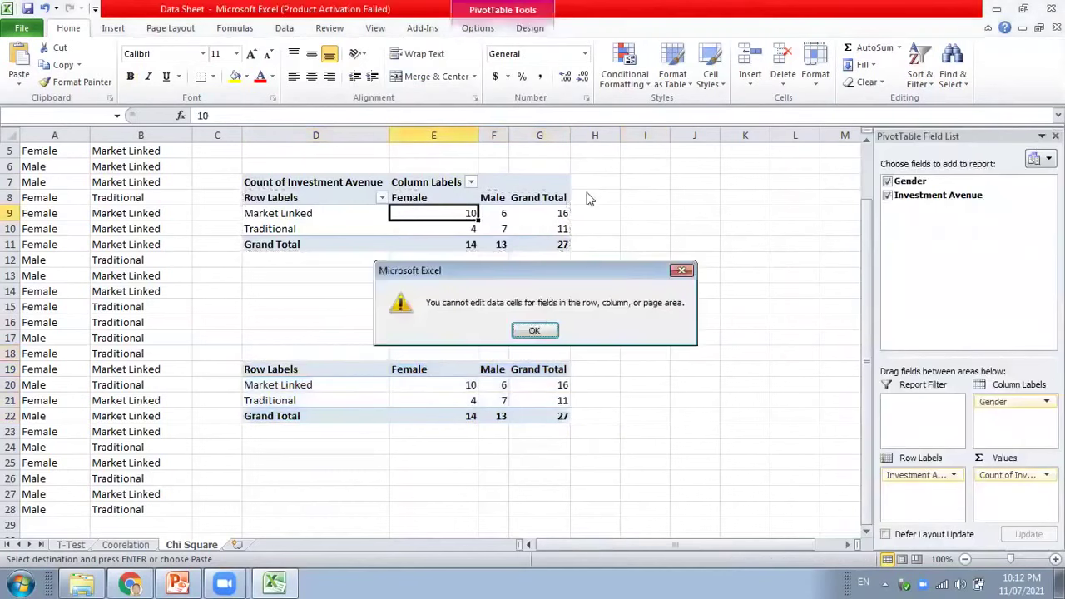
pyautogui.press('Return')
pyautogui.click(458, 383)
pyautogui.write('dsf')
pyautogui.press('Escape')
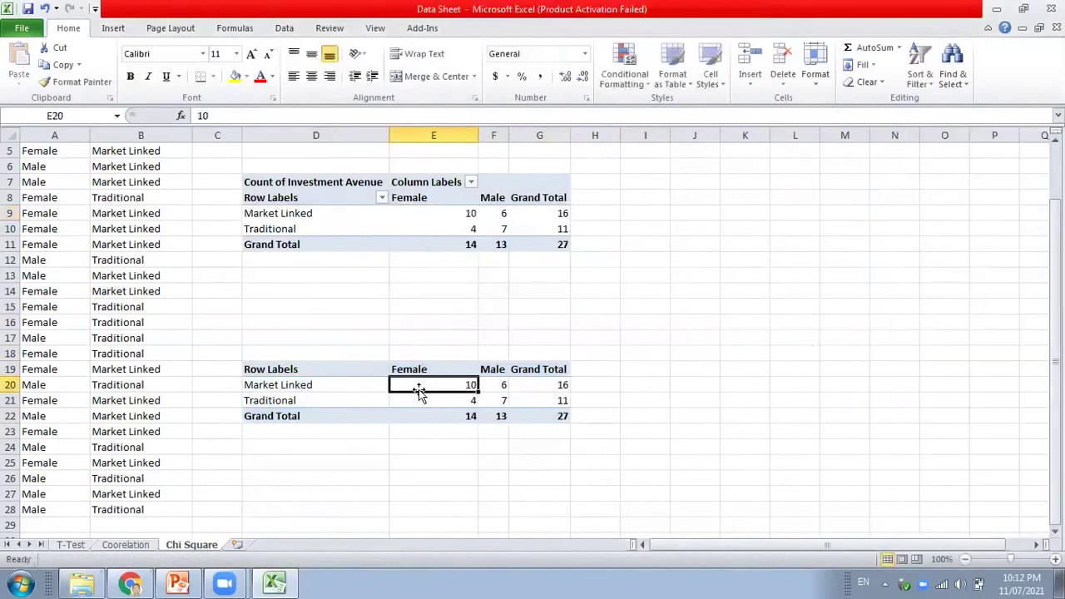
# Centre the contents of the pasted table D19:G22 horizontally and vertically
pyautogui.moveTo(322, 373); pyautogui.dragTo(529, 416)
pyautogui.click(311, 76)
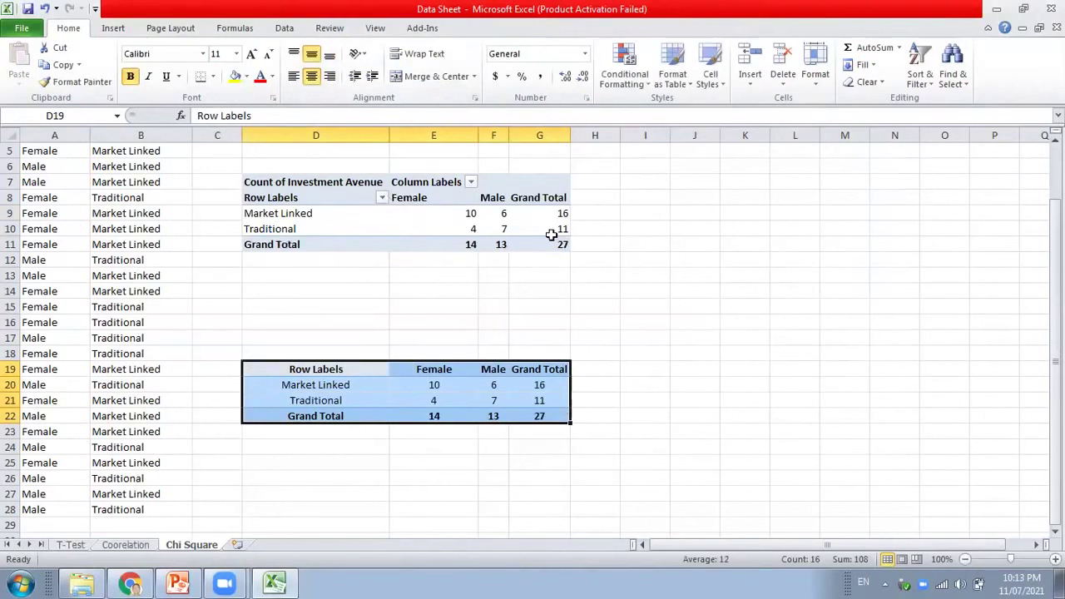
pyautogui.moveTo(551, 235)
# Fill the header row and the Grand Total row of the pasted table with yellow
pyautogui.click(494, 383)
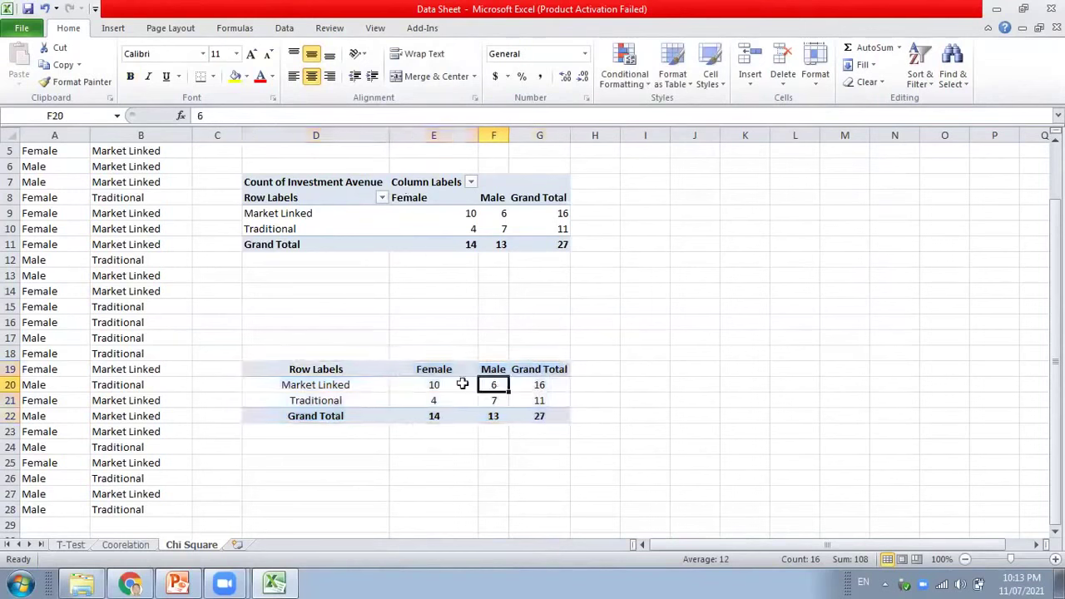
pyautogui.moveTo(342, 366); pyautogui.dragTo(540, 371)
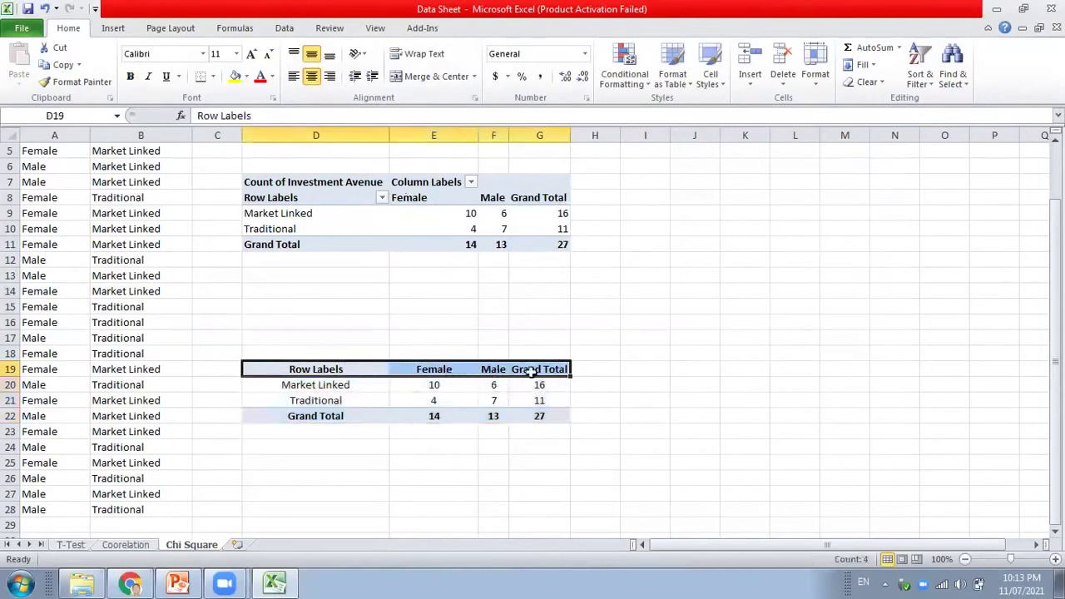
pyautogui.click(234, 76)
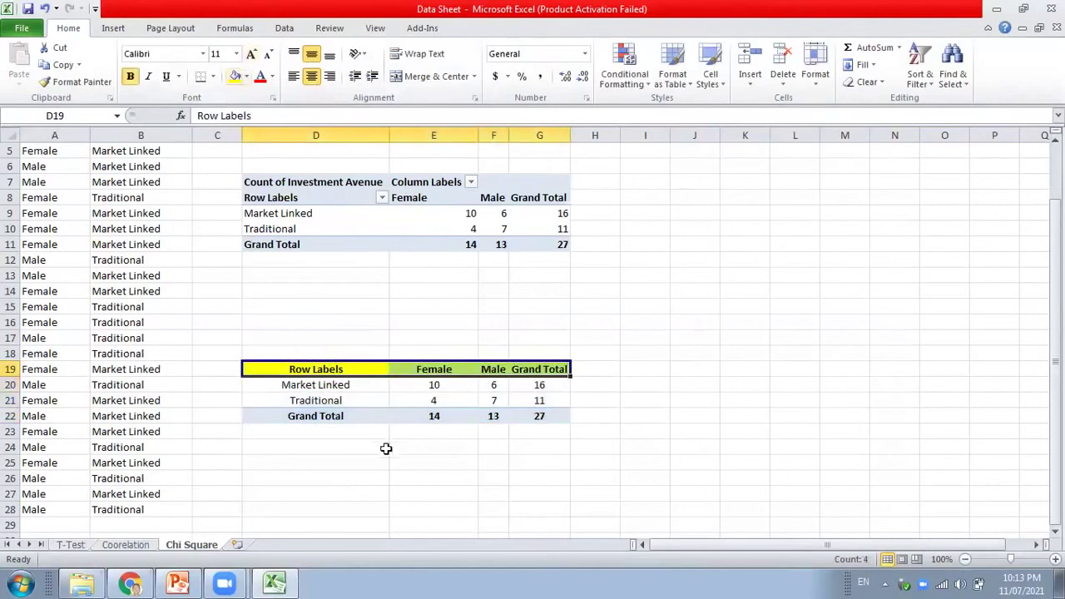
pyautogui.click(351, 425)
pyautogui.moveTo(352, 416); pyautogui.dragTo(539, 416)
pyautogui.click(236, 75)
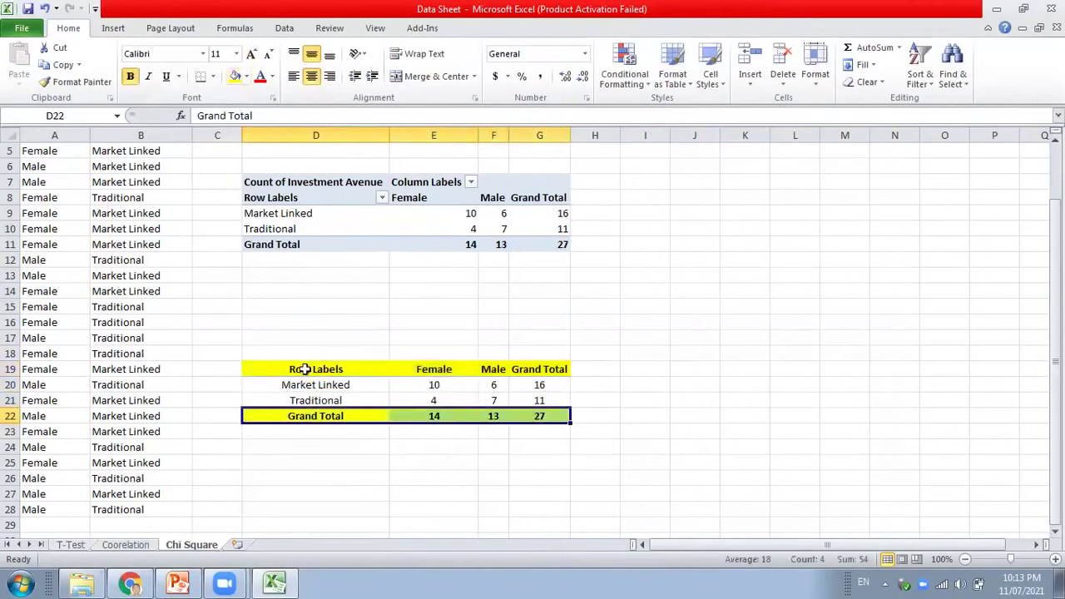
# Apply all borders to the pasted table D19:G22
pyautogui.moveTo(300, 369); pyautogui.dragTo(532, 410)
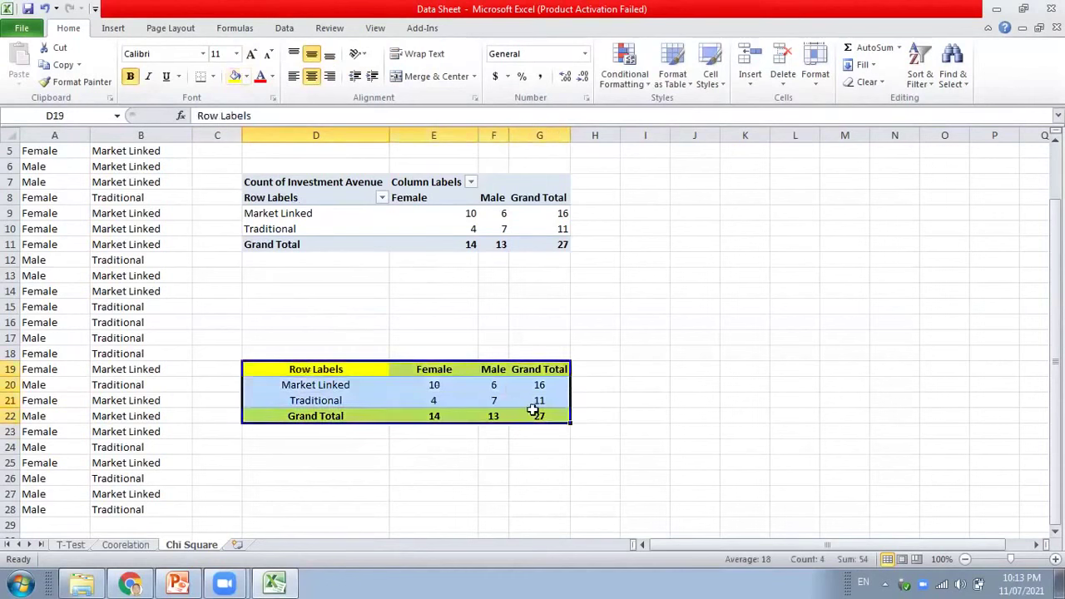
pyautogui.click(213, 75)
pyautogui.click(225, 200)
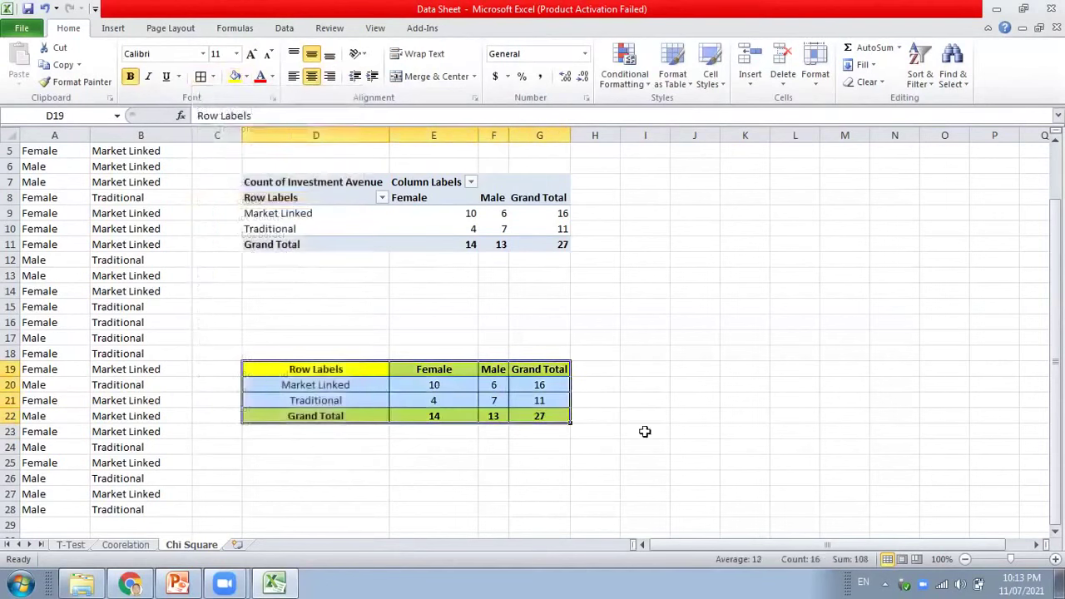
pyautogui.click(644, 431)
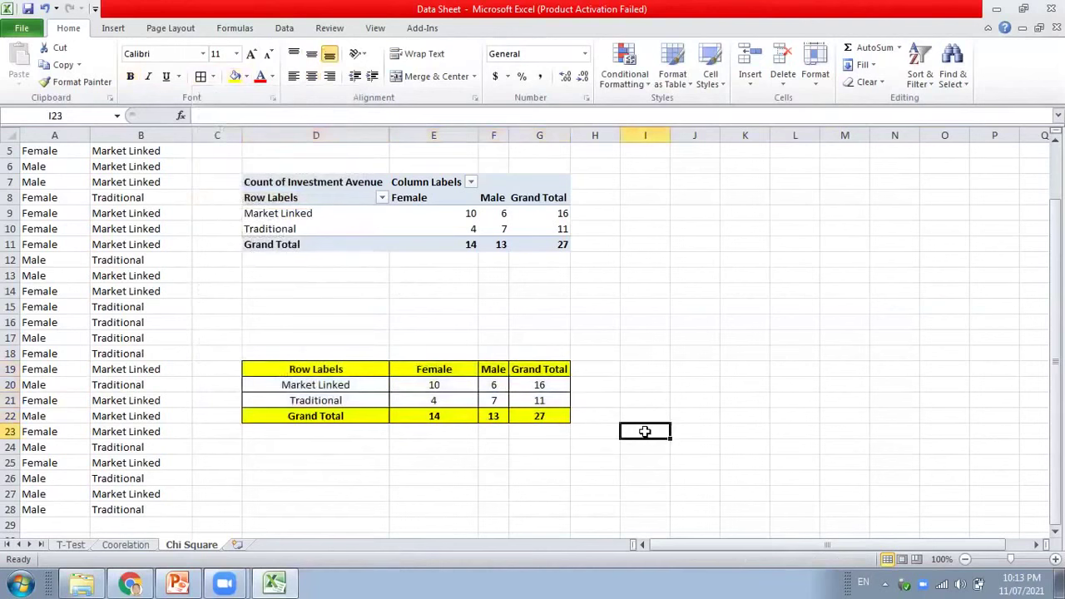
# Insert a PivotChart with its PivotTable from the data range A1:B28, placed at C9 of the existing worksheet
pyautogui.scroll(2, 161, 277)
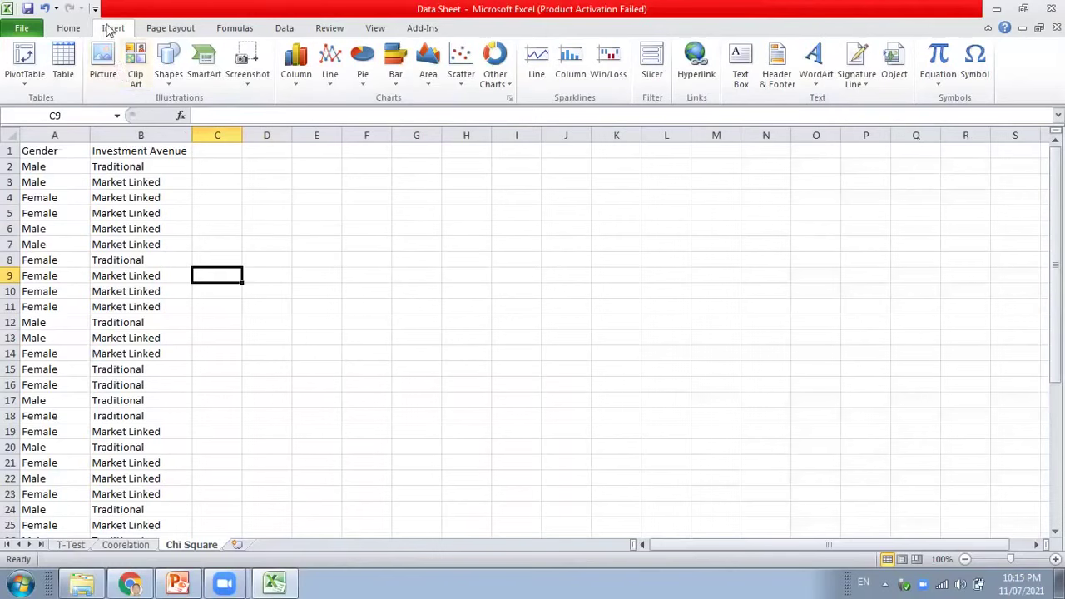
pyautogui.click(27, 92)
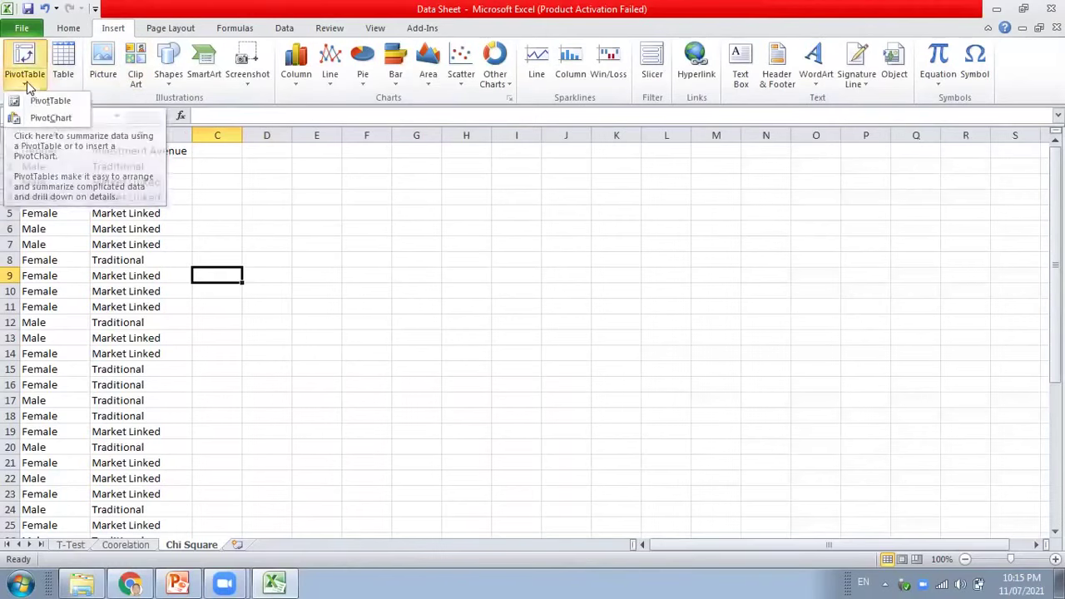
pyautogui.click(46, 121)
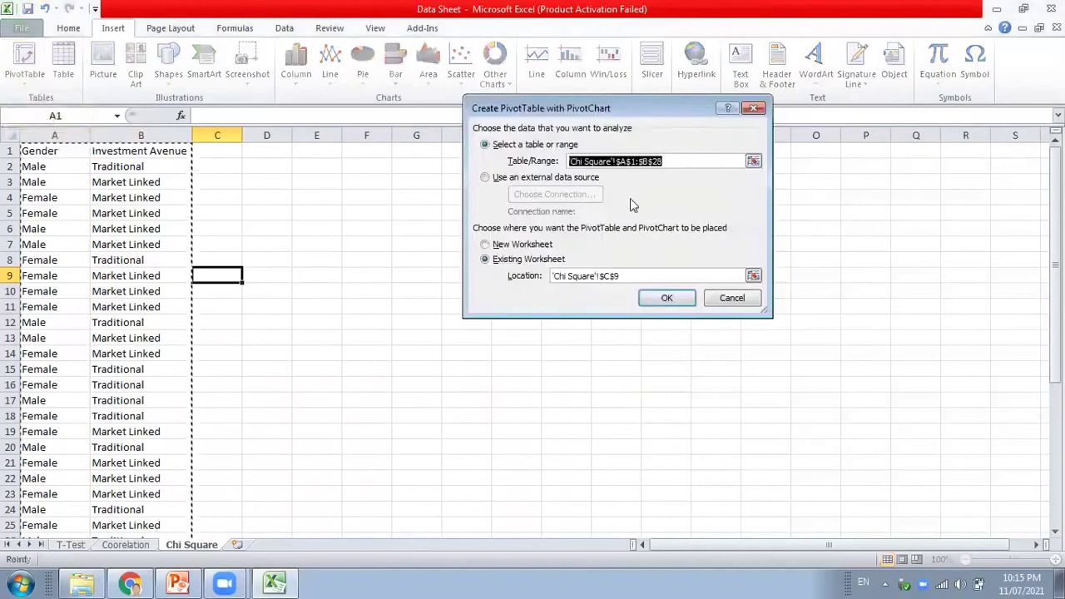
pyautogui.moveTo(25, 151); pyautogui.dragTo(152, 509)
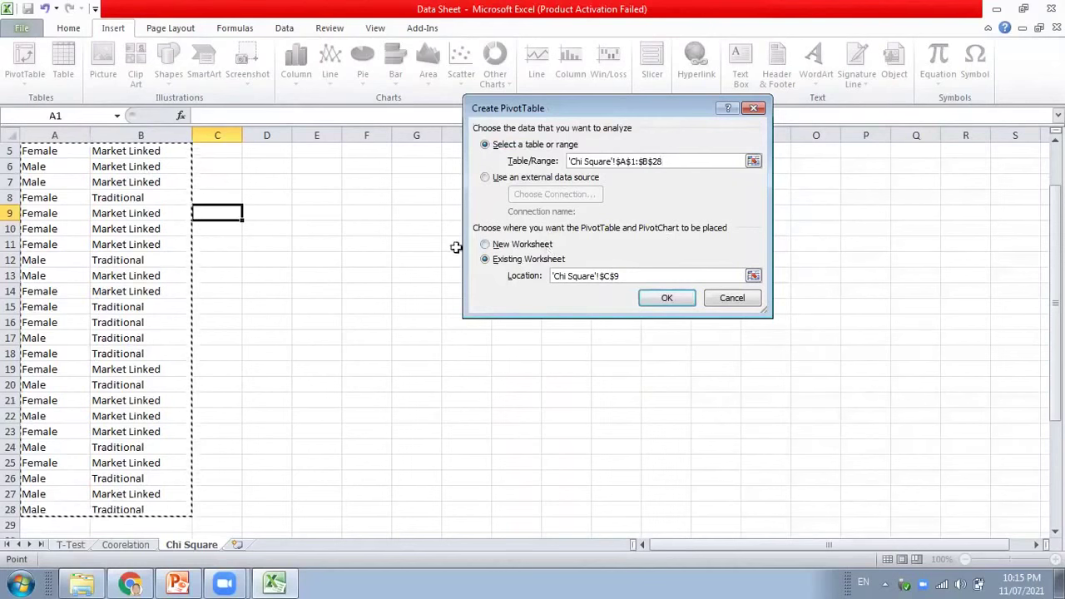
pyautogui.click(670, 300)
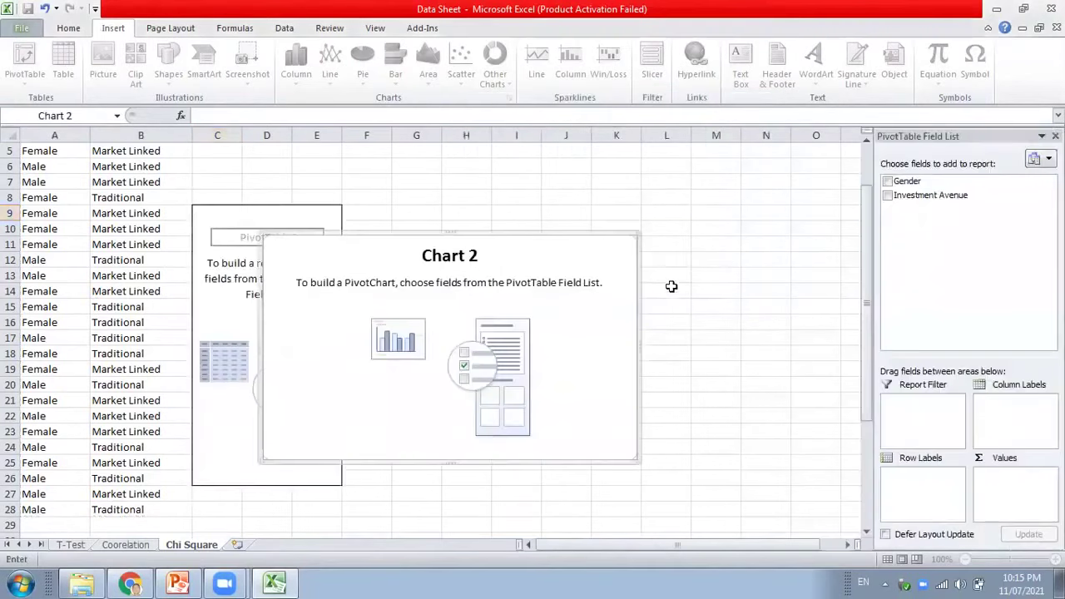
# Set Gender as the chart's legend field, Investment Avenue as the axis field and count of Investment Avenue as values
pyautogui.moveTo(1039, 181); pyautogui.dragTo(1016, 416)
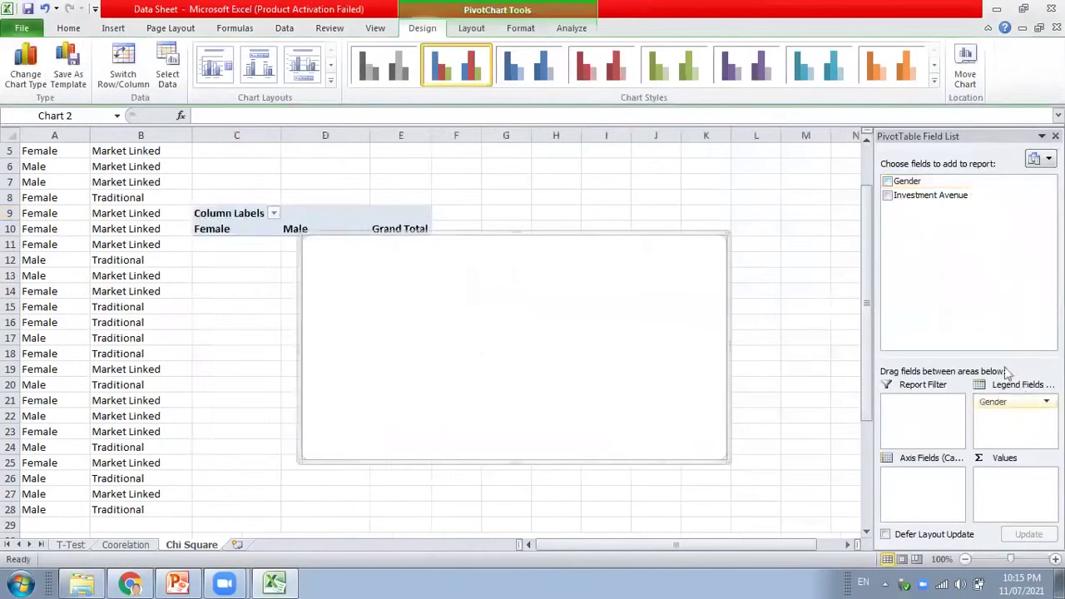
pyautogui.moveTo(915, 196); pyautogui.dragTo(924, 491)
pyautogui.moveTo(916, 193); pyautogui.dragTo(1005, 493)
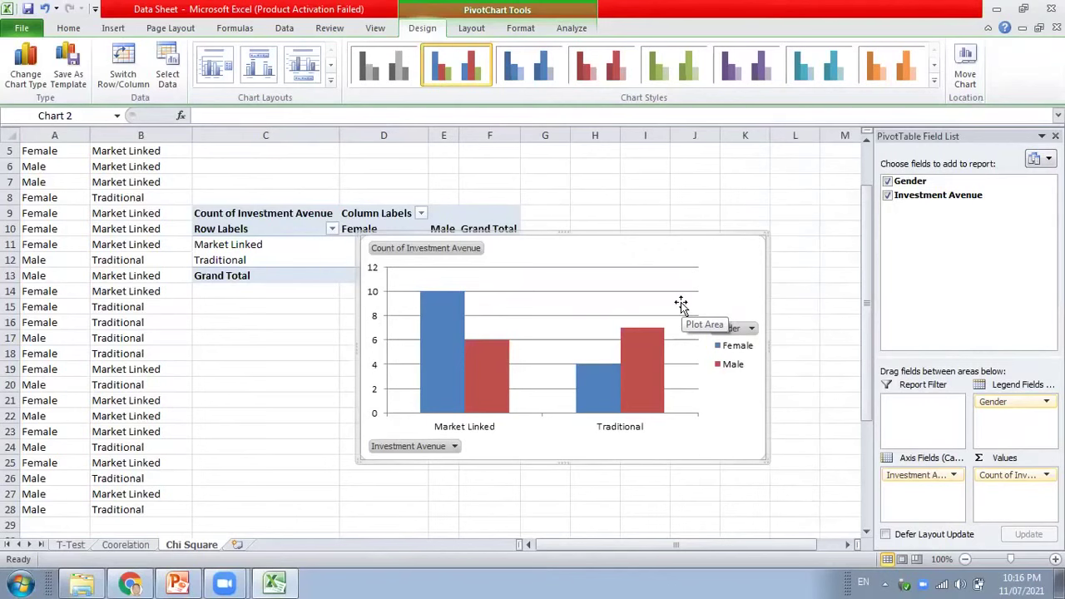
# Give the PivotChart the orange chart style and the layout with a title, legend above the bars and data labels
pyautogui.click(888, 75)
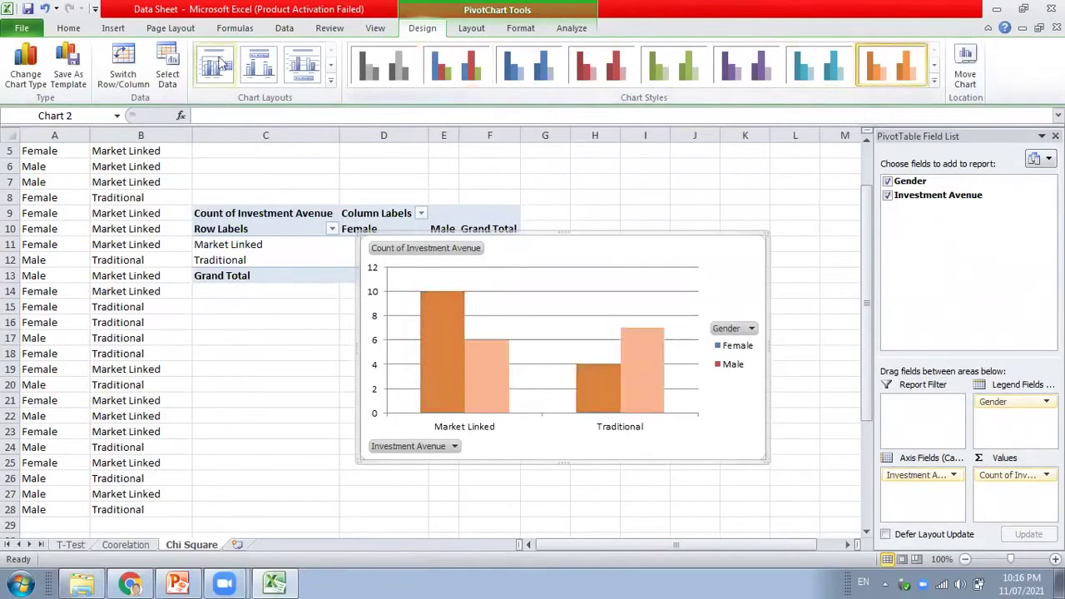
pyautogui.click(303, 63)
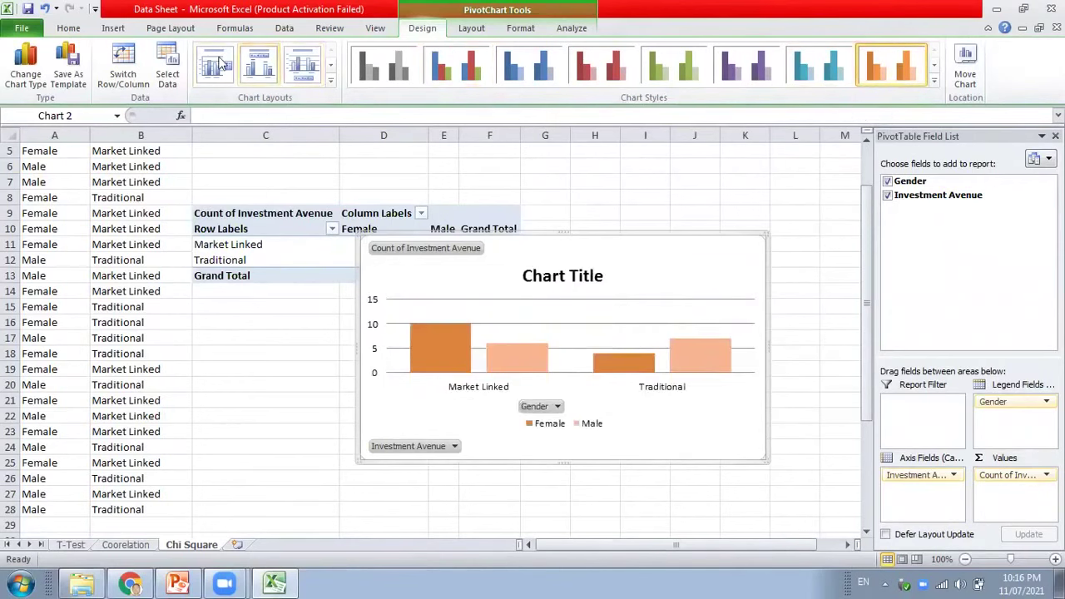
pyautogui.click(259, 63)
pyautogui.click(167, 66)
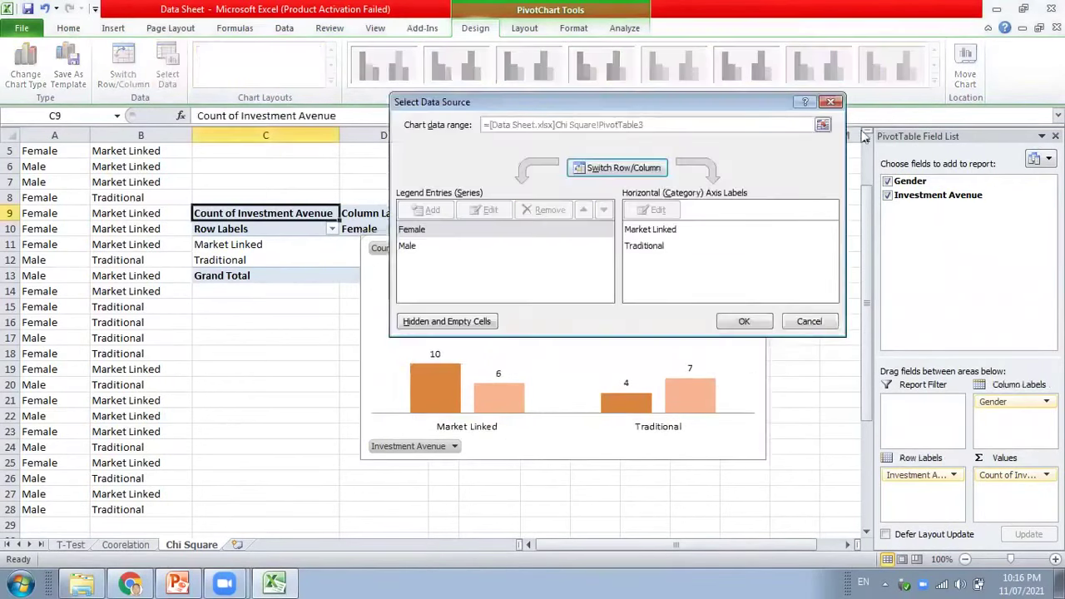
pyautogui.click(830, 102)
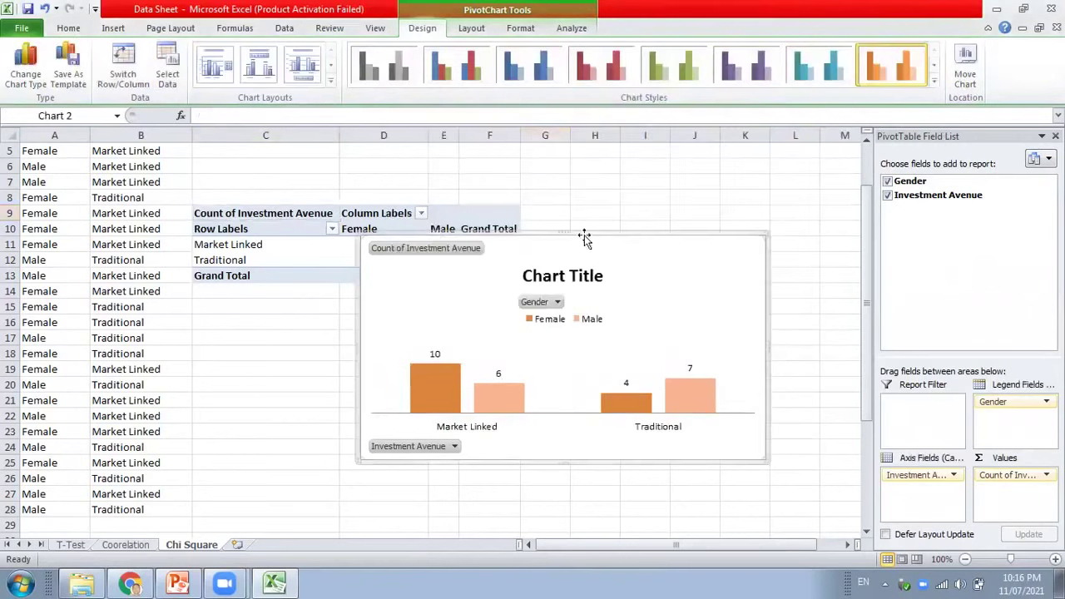
# Replace the PivotChart's placeholder title with "Gender"
pyautogui.click(590, 276)
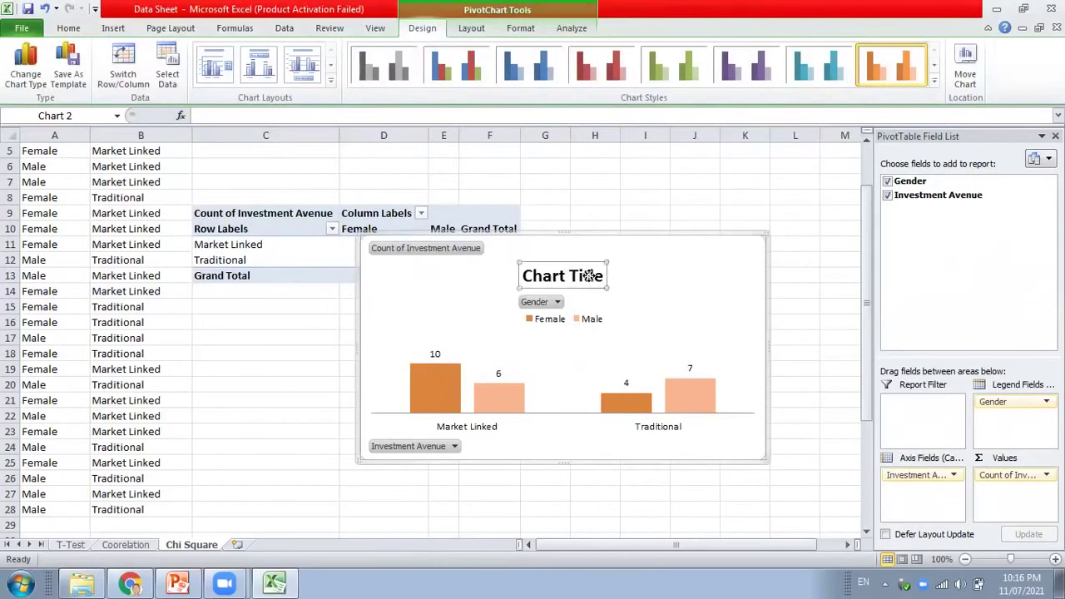
pyautogui.doubleClick(589, 277)
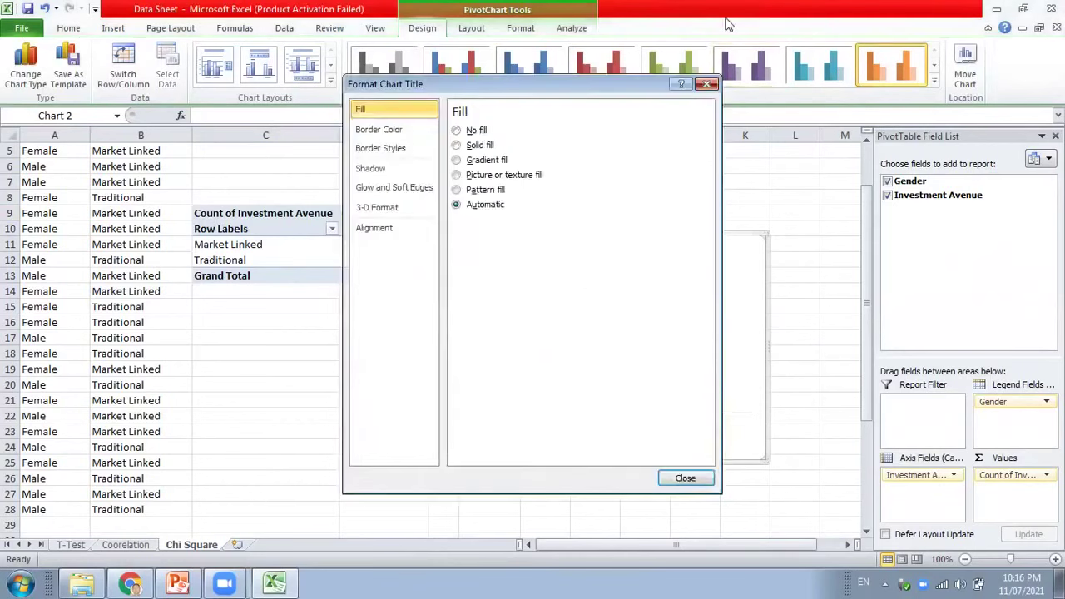
pyautogui.press('Escape')
pyautogui.doubleClick(580, 276)
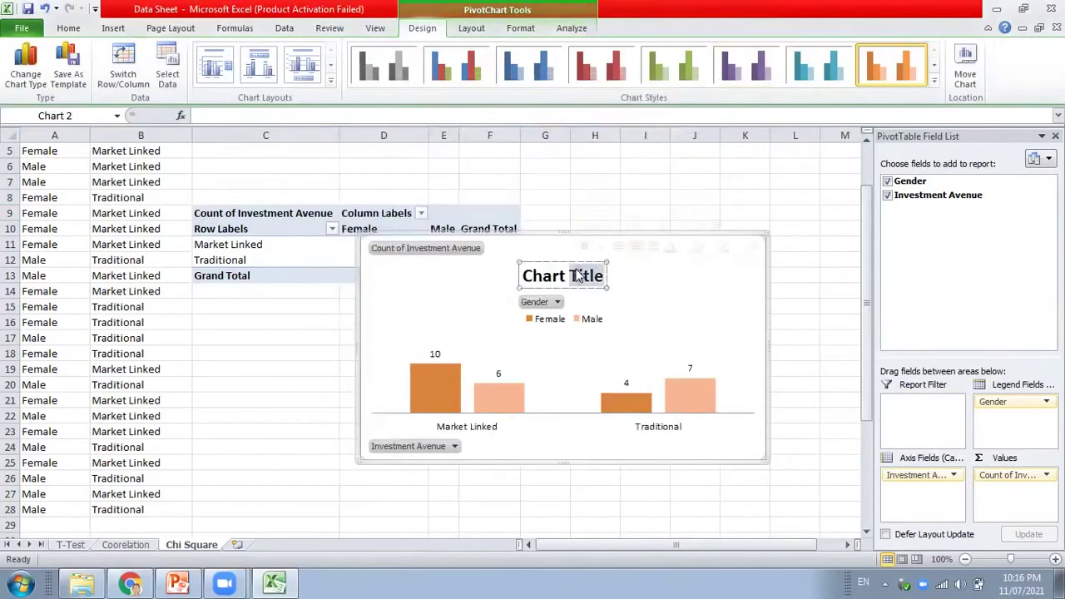
pyautogui.press('BackSpace')
pyautogui.press('BackSpace')
pyautogui.press('BackSpace')
pyautogui.press('BackSpace')
pyautogui.press('BackSpace')
pyautogui.press('BackSpace')
pyautogui.press('BackSpace')
pyautogui.write('Gend')
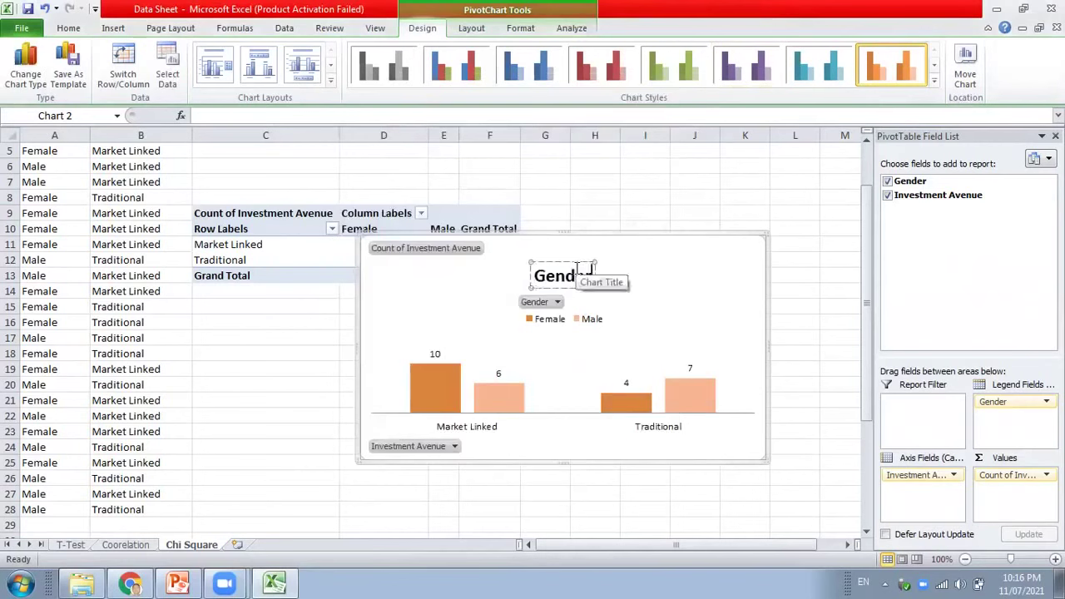
pyautogui.write('er')
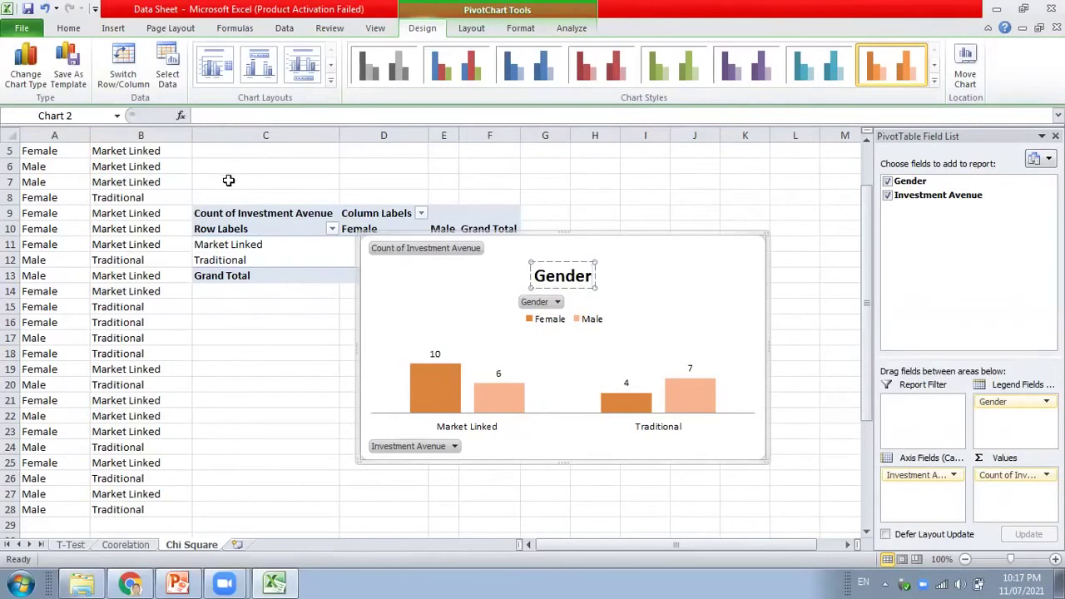
# Switch to PowerPoint and present the M.Com RM Ch.3 slide show from the References slide through the Thank You slide
pyautogui.click(178, 582)
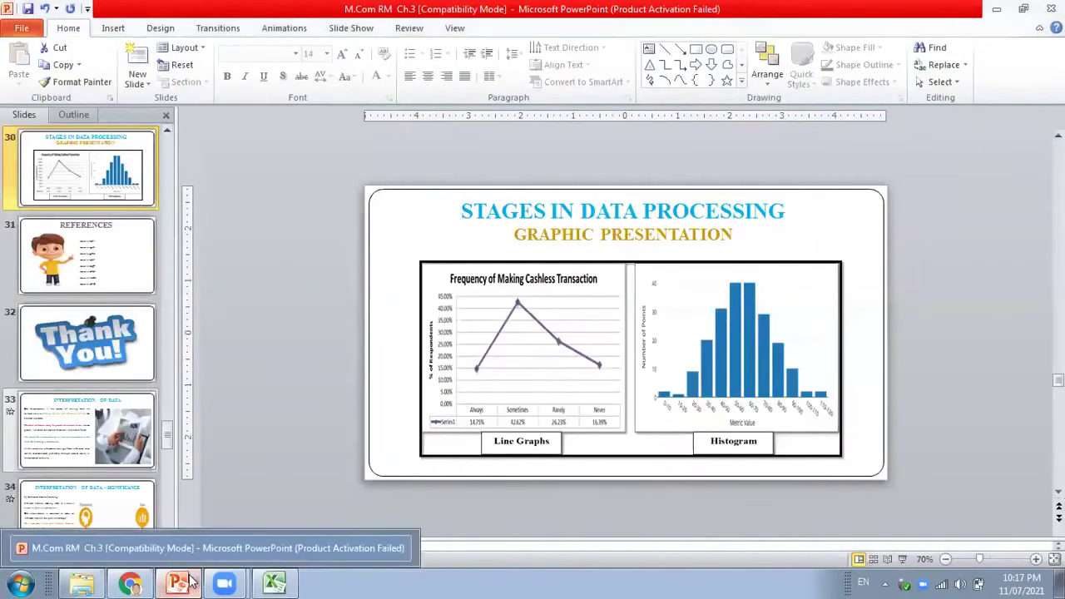
pyautogui.click(191, 582)
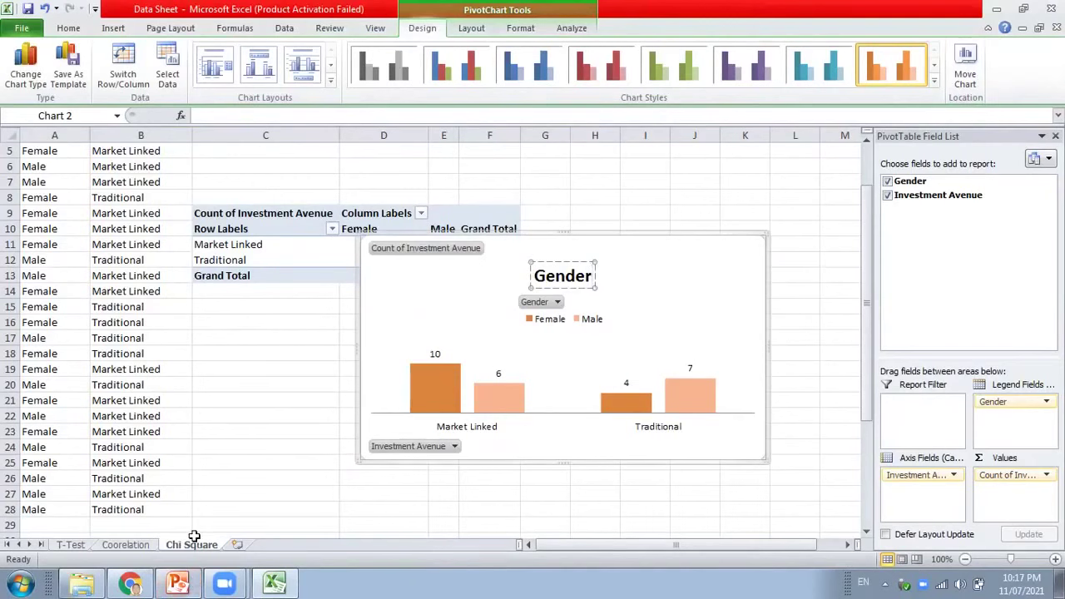
pyautogui.click(190, 581)
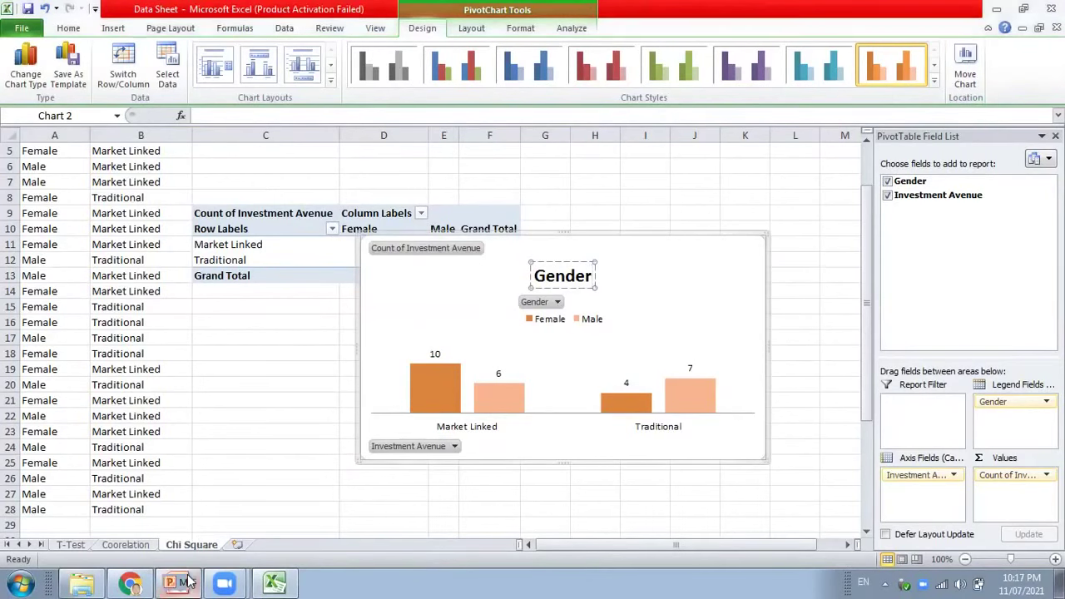
pyautogui.scroll(-1, 563, 409)
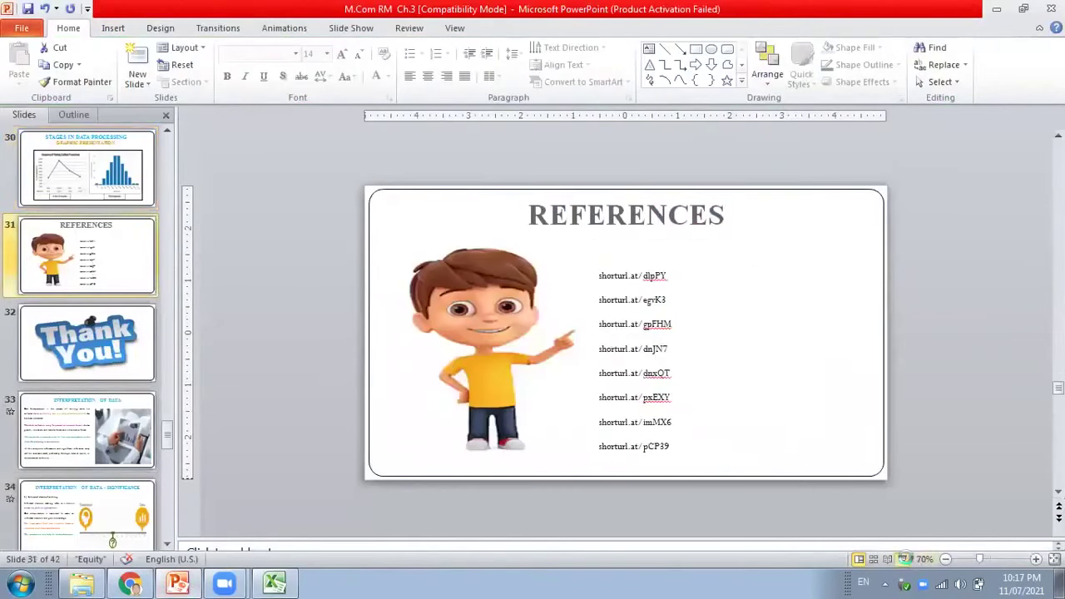
pyautogui.click(903, 559)
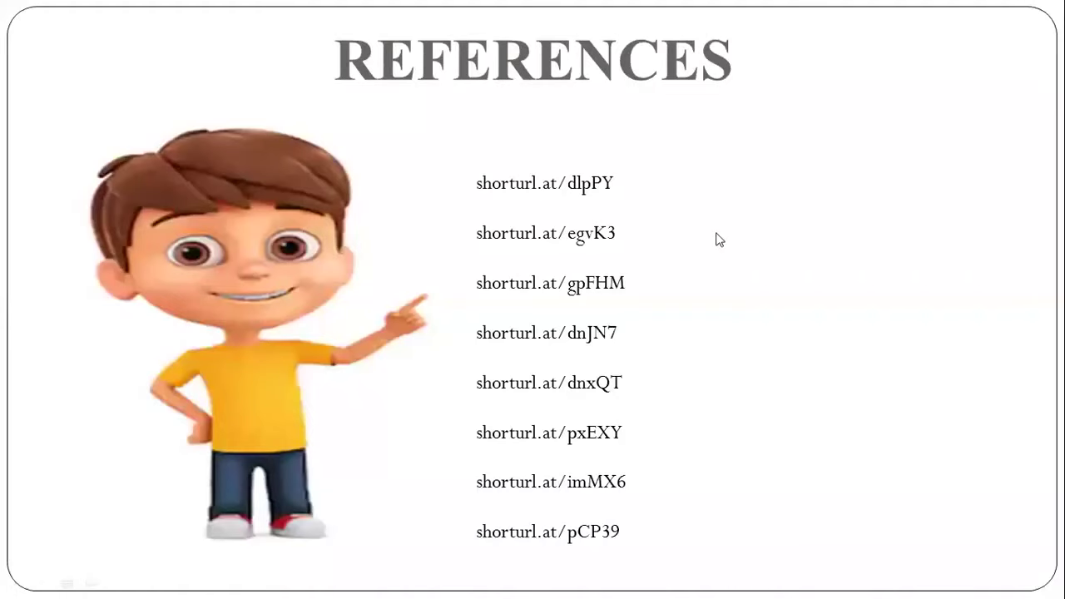
pyautogui.click(719, 240)
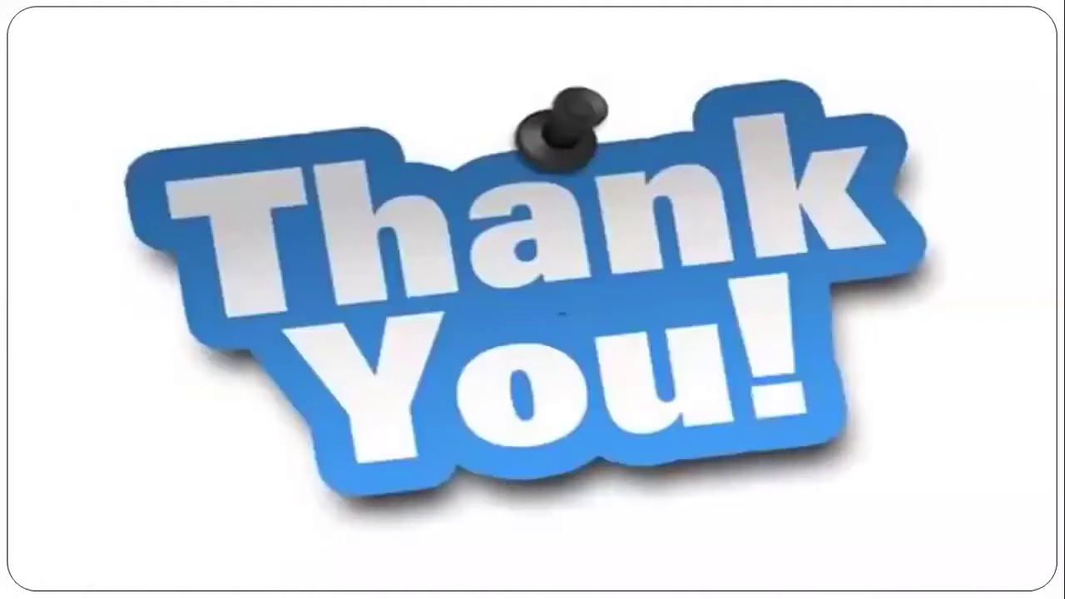